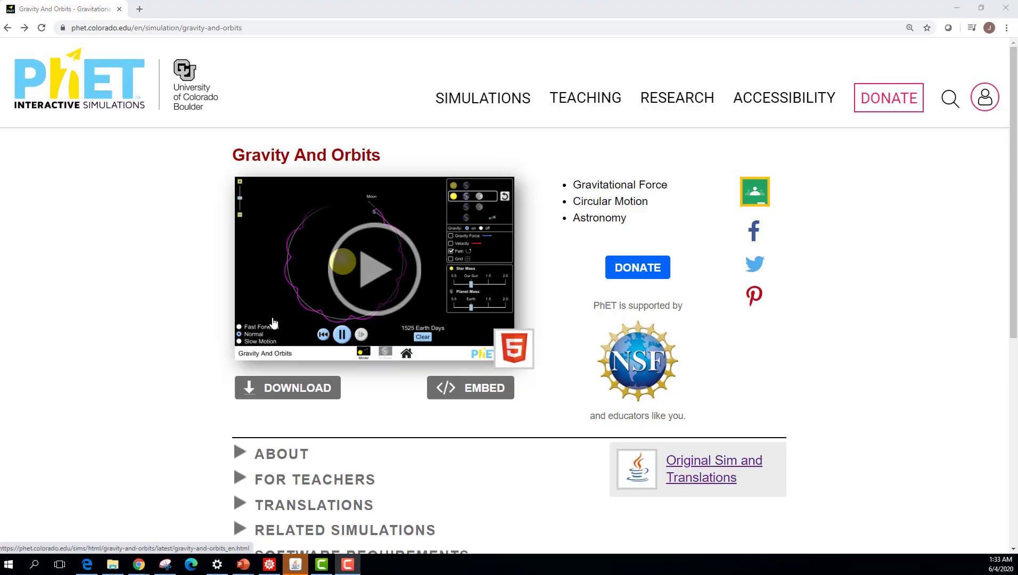
# Launch the HTML5 Gravity And Orbits simulation from its preview thumbnail.
pyautogui.click(362, 302)
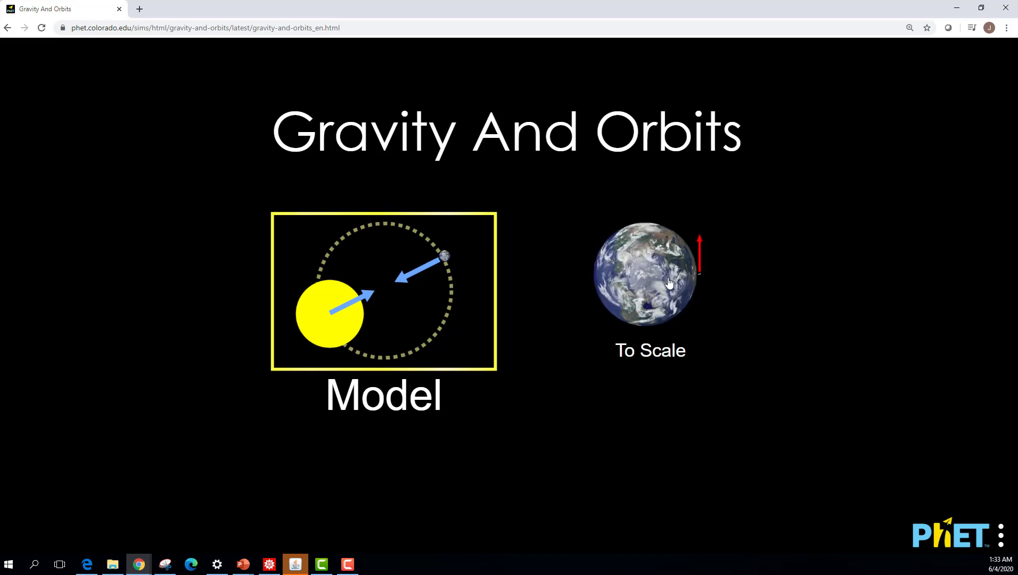
# Open the Model screen, pick the Earth–satellite preset, and run then pause its orbit.
pyautogui.click(401, 325)
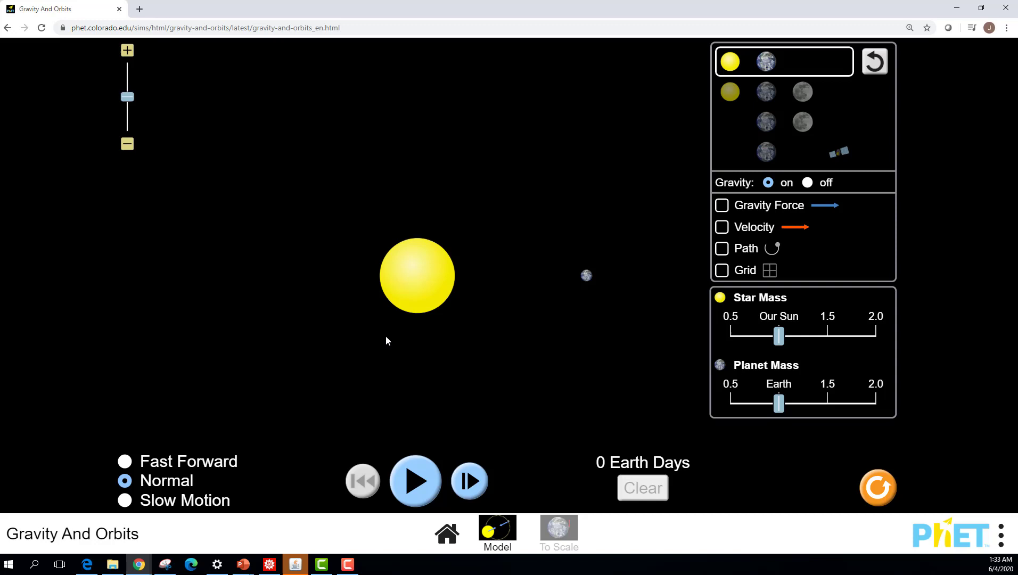
pyautogui.click(803, 91)
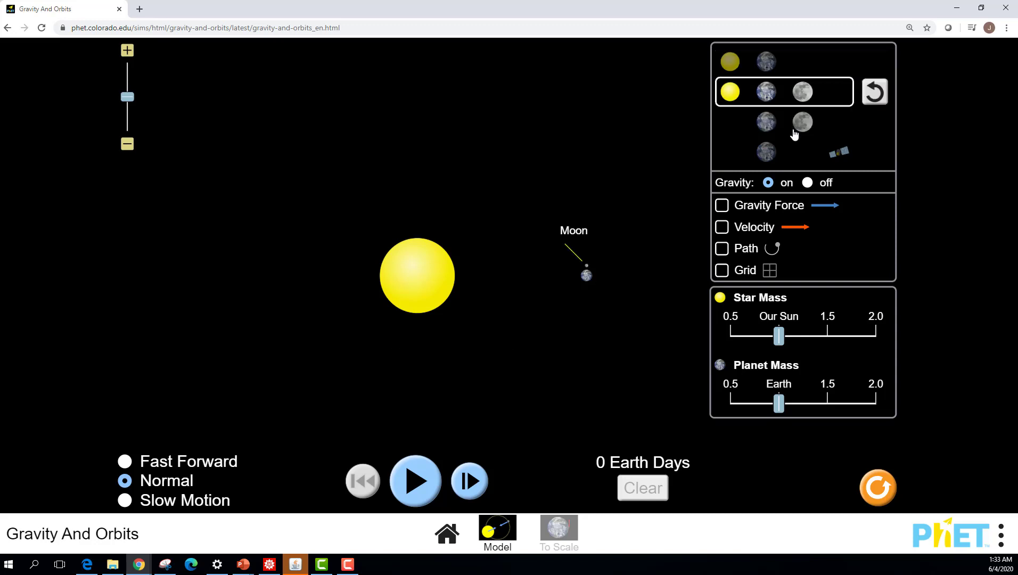
pyautogui.click(794, 133)
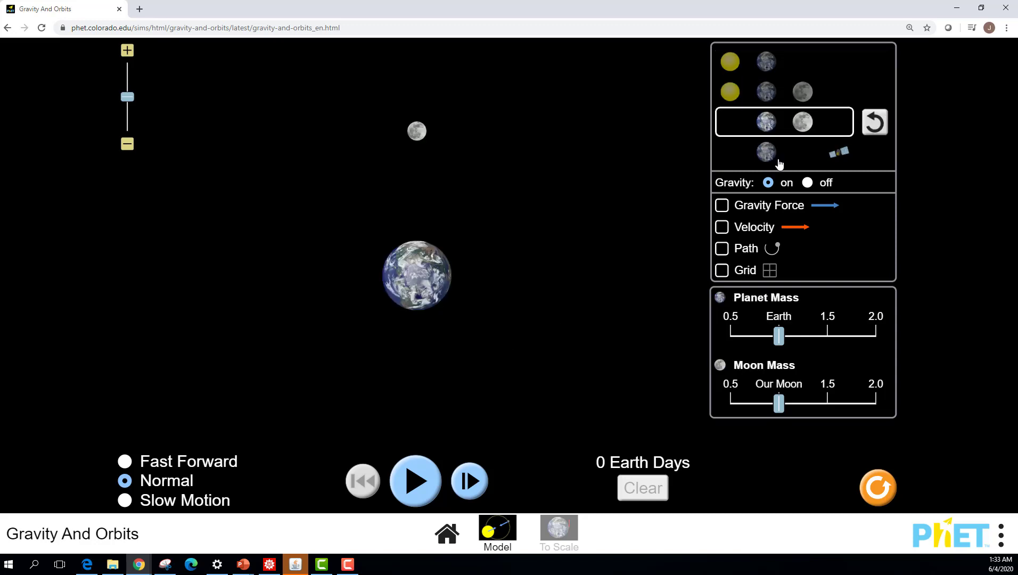
pyautogui.click(779, 160)
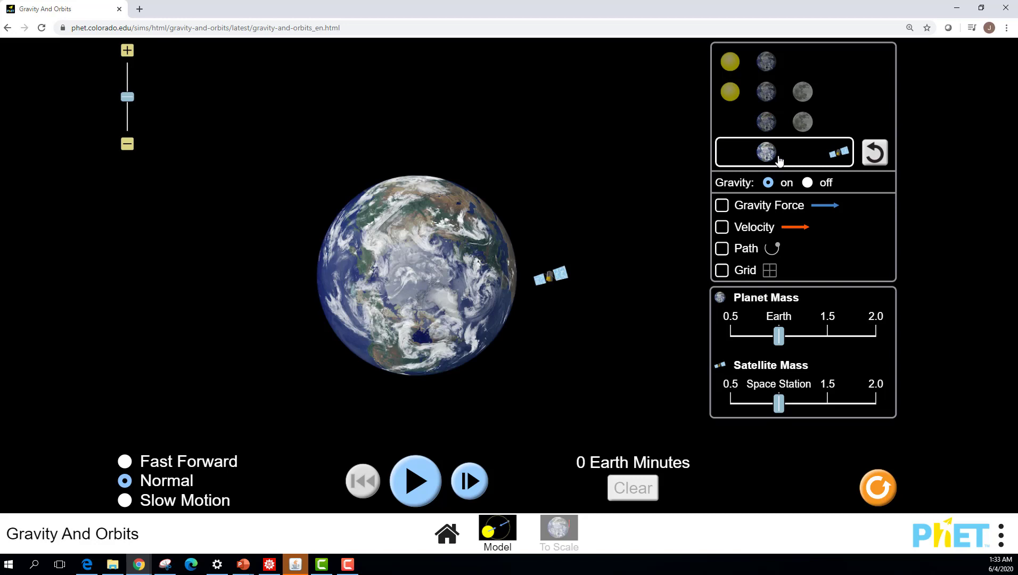
pyautogui.click(415, 493)
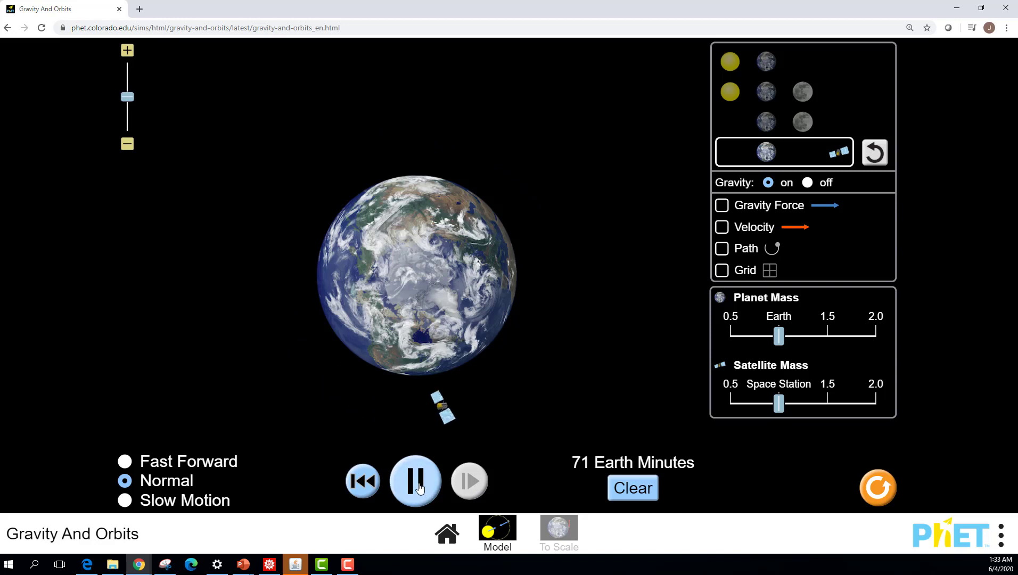
pyautogui.click(418, 486)
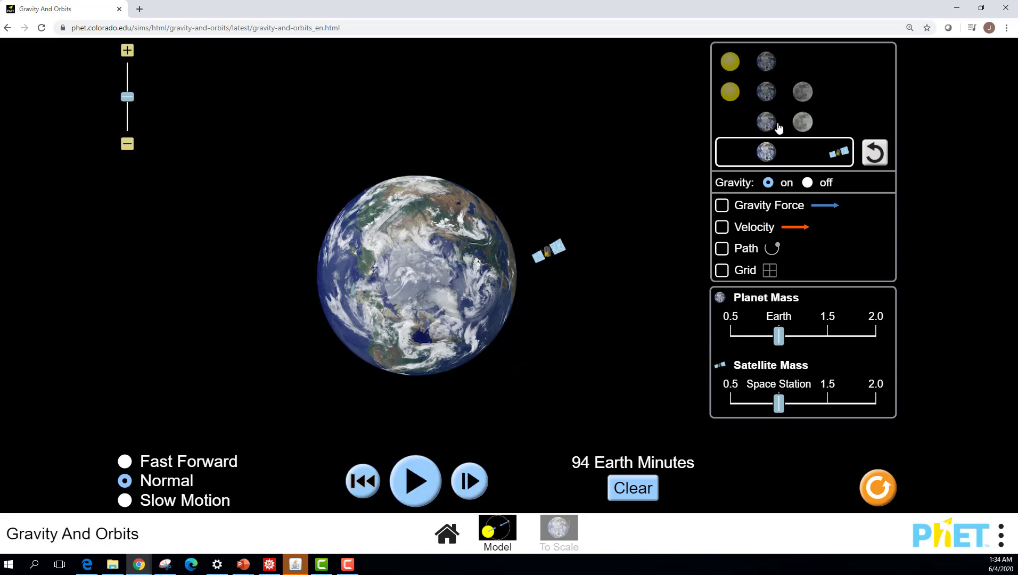
# Run and pause the Earth–Moon orbit, then return to the Sun–Earth–Moon preset.
pyautogui.click(778, 125)
pyautogui.click(422, 467)
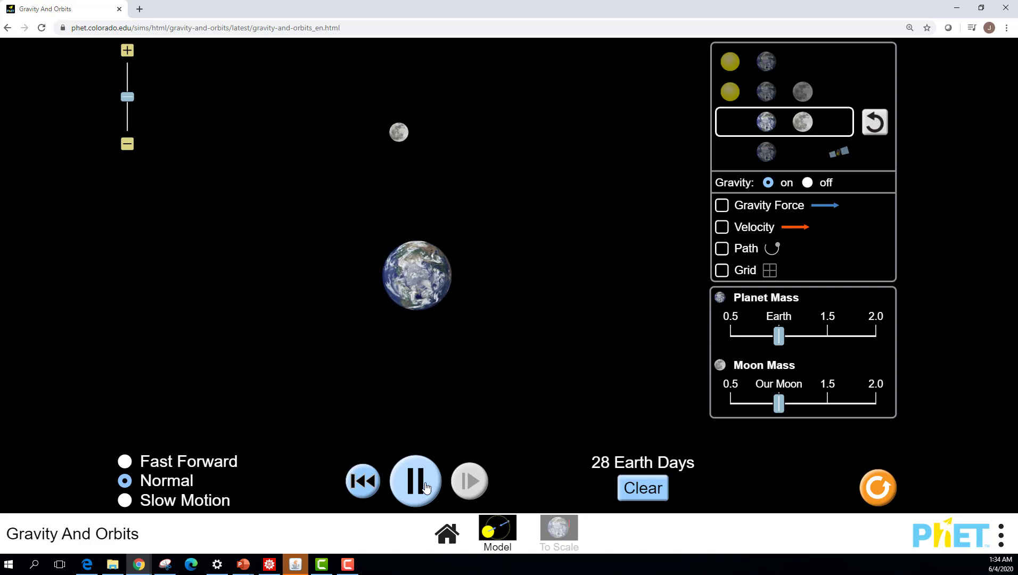
pyautogui.click(426, 487)
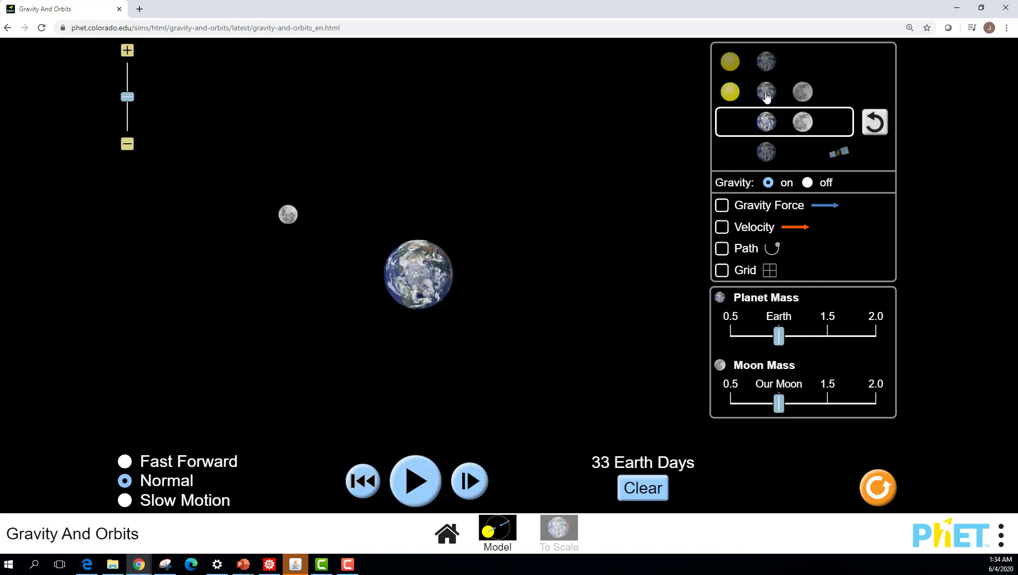
pyautogui.click(767, 95)
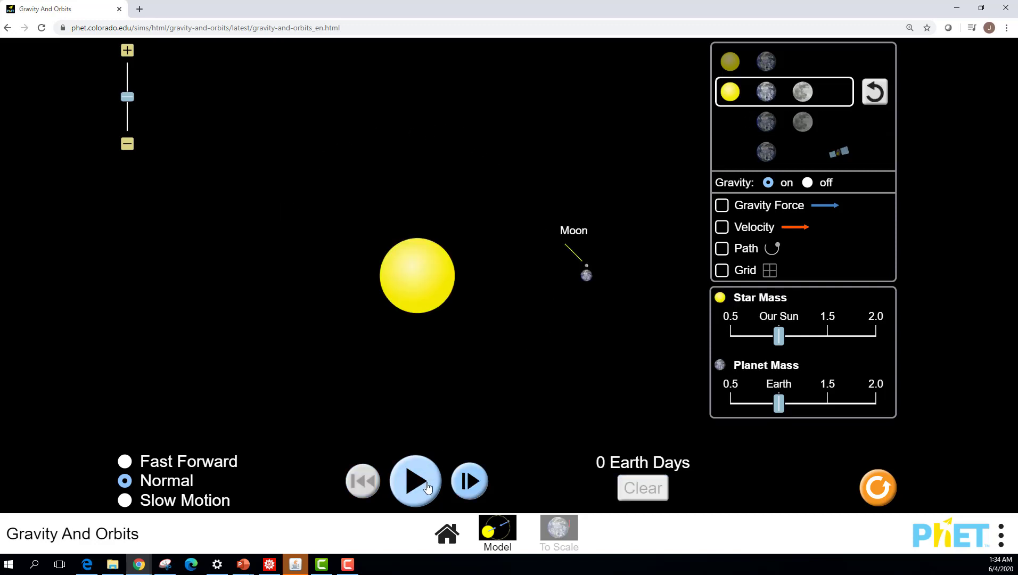
# Play the Sun–Earth–Moon system with the grid and orbit paths shown.
pyautogui.click(428, 488)
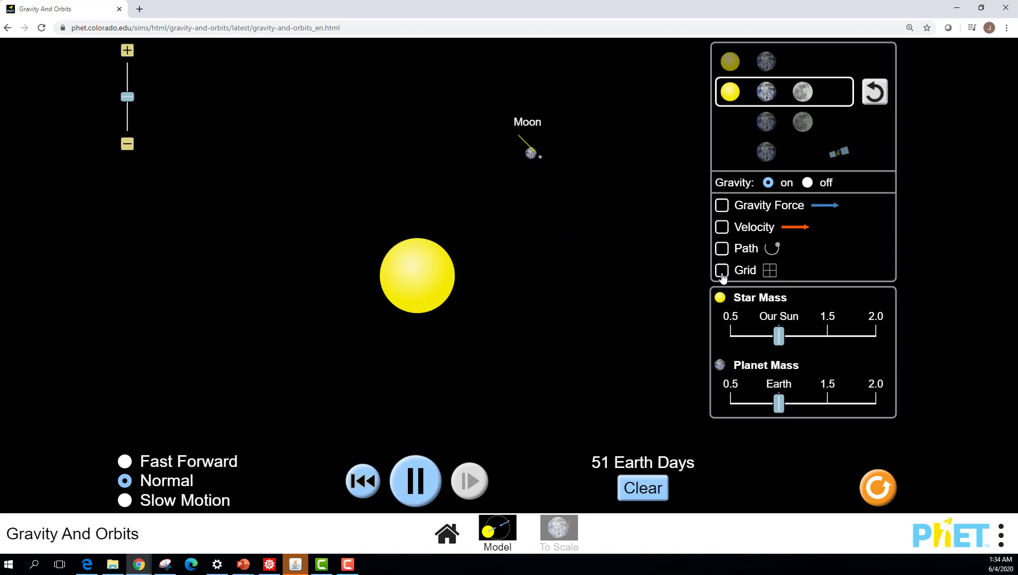
pyautogui.click(722, 275)
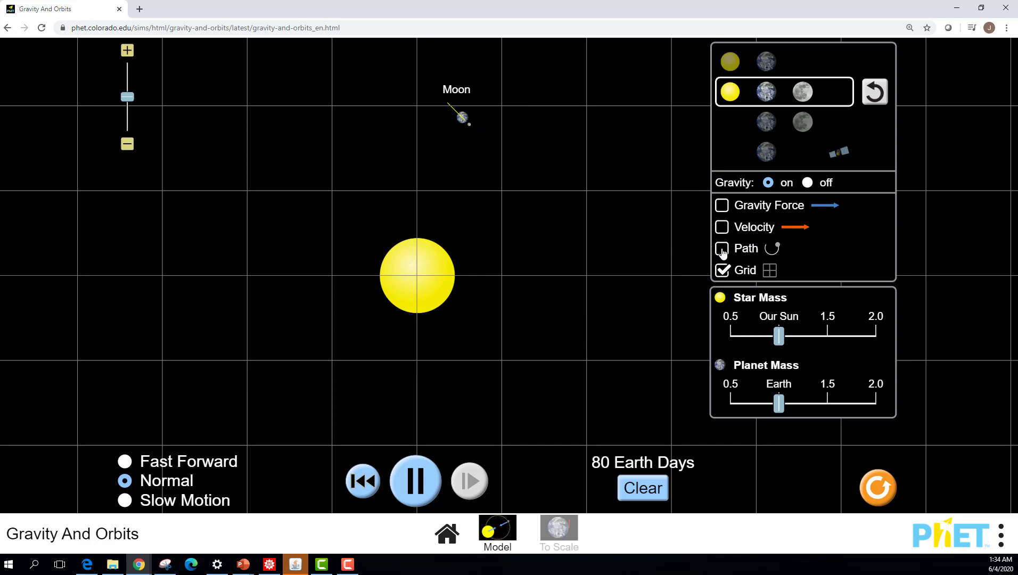
pyautogui.click(723, 250)
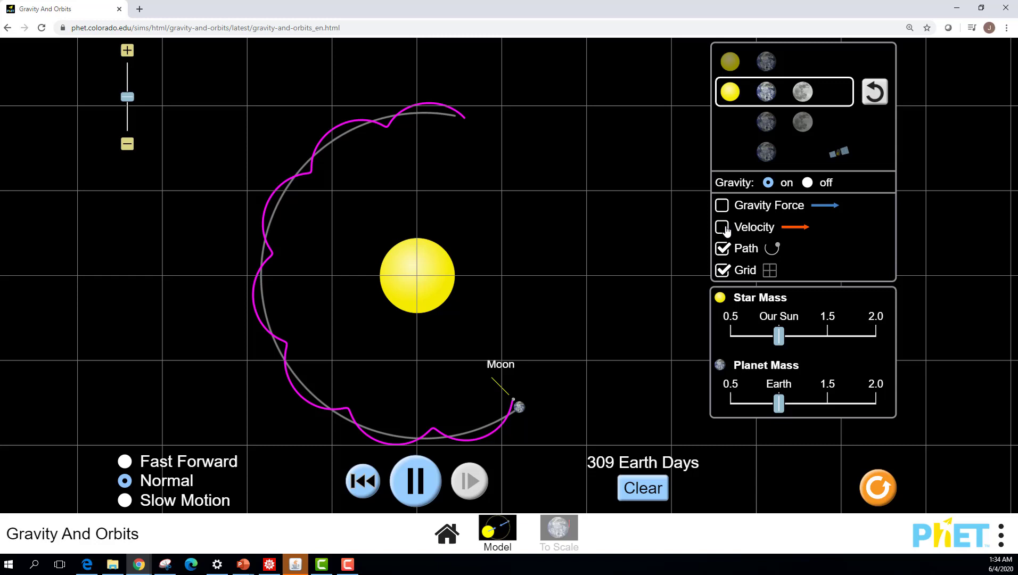
# Add velocity and gravity force arrows, then switch to Earth–Moon and finally Sun–Earth.
pyautogui.click(723, 227)
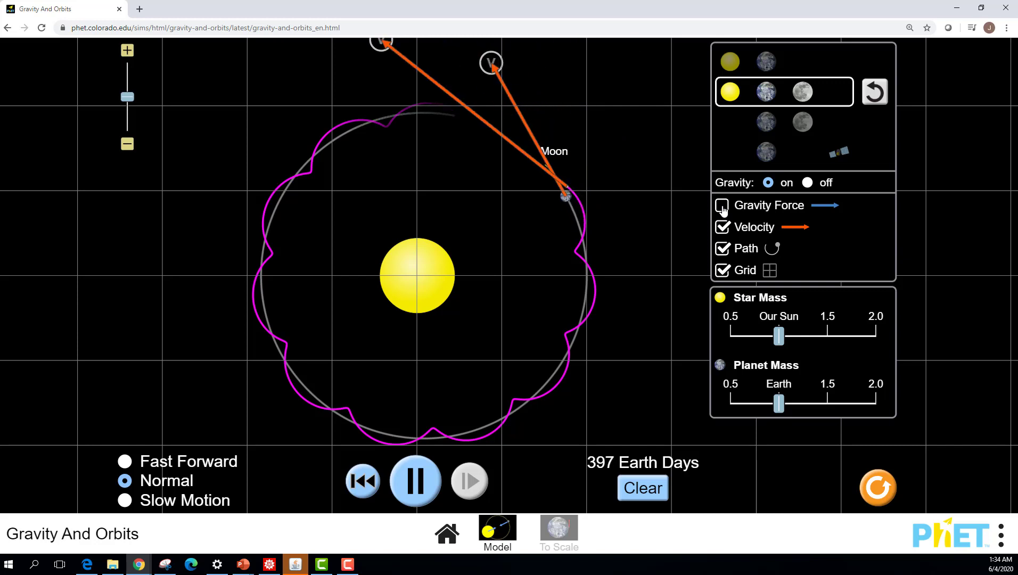
pyautogui.click(723, 208)
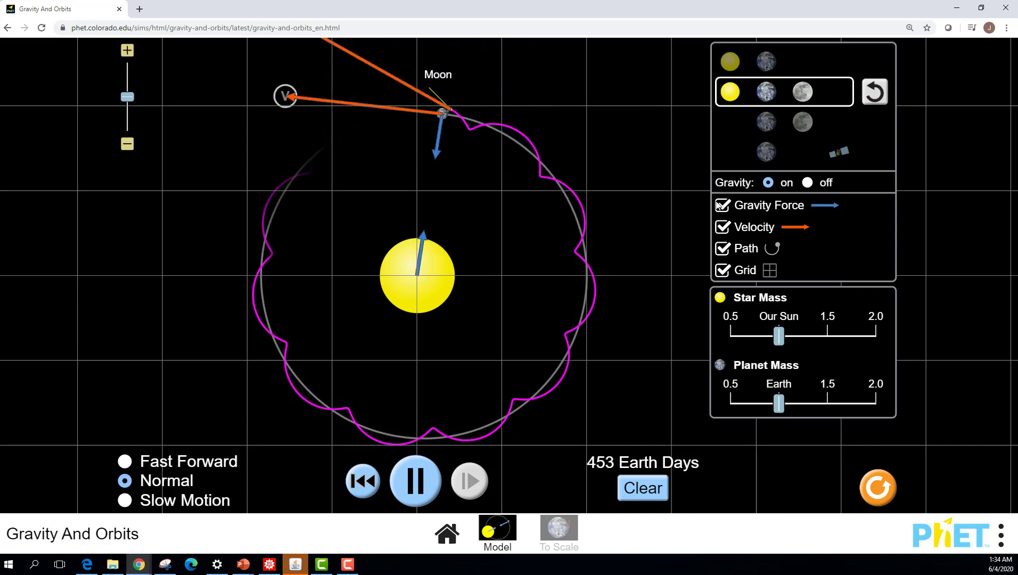
pyautogui.click(769, 126)
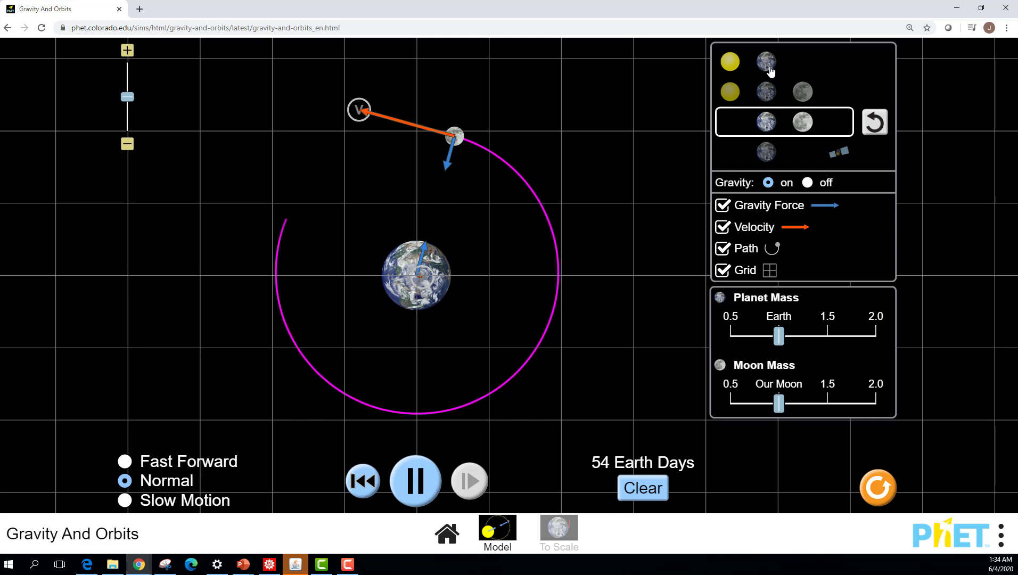
pyautogui.click(769, 66)
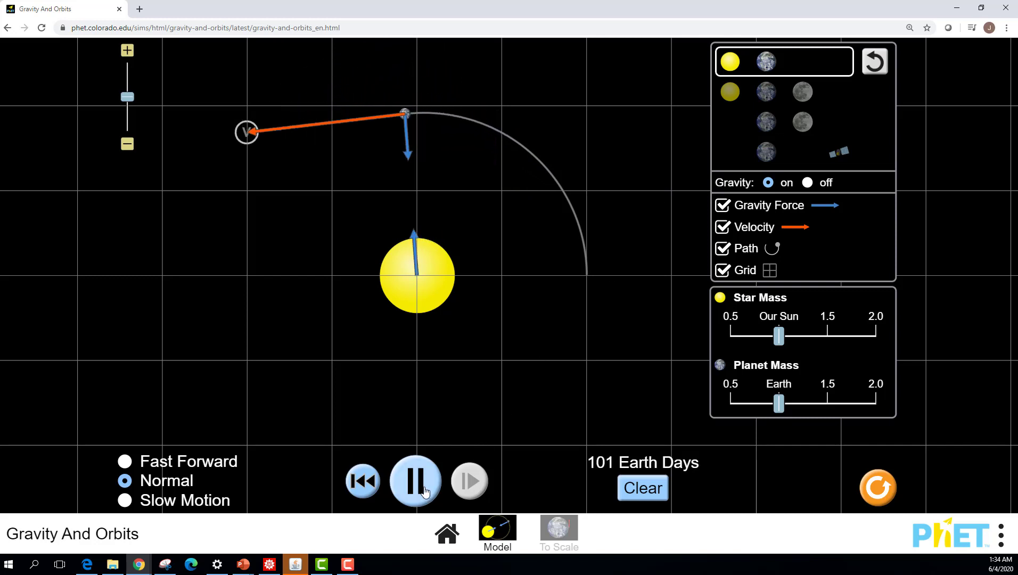
# Pause, Reset All, and turn the grid and velocity arrows back on.
pyautogui.click(425, 491)
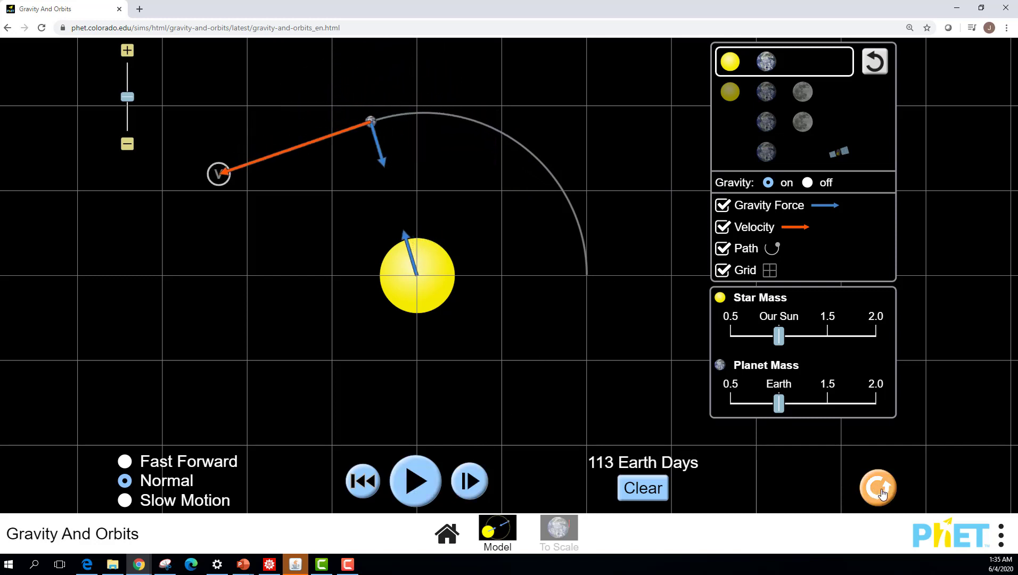
pyautogui.click(880, 489)
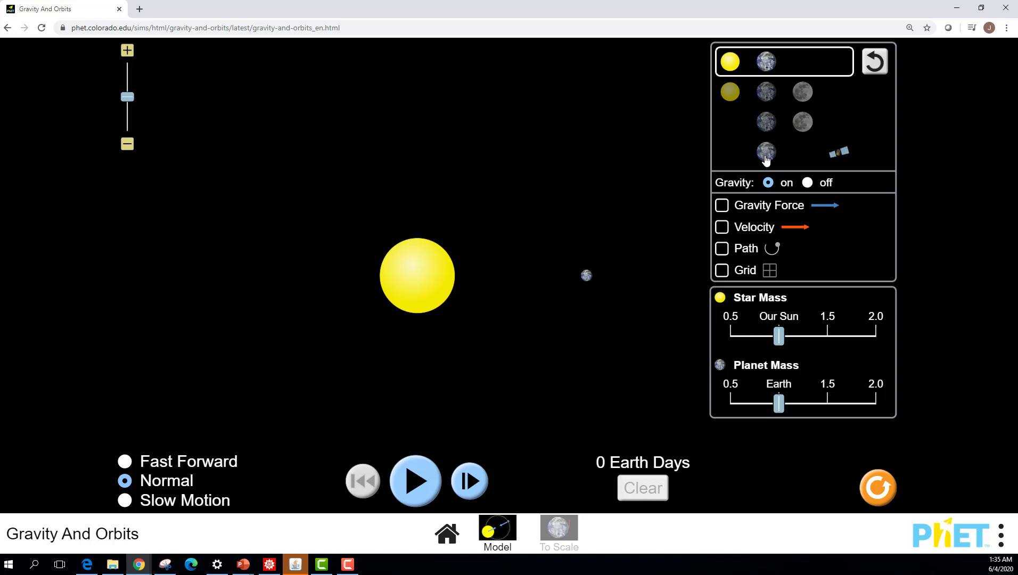
pyautogui.click(723, 272)
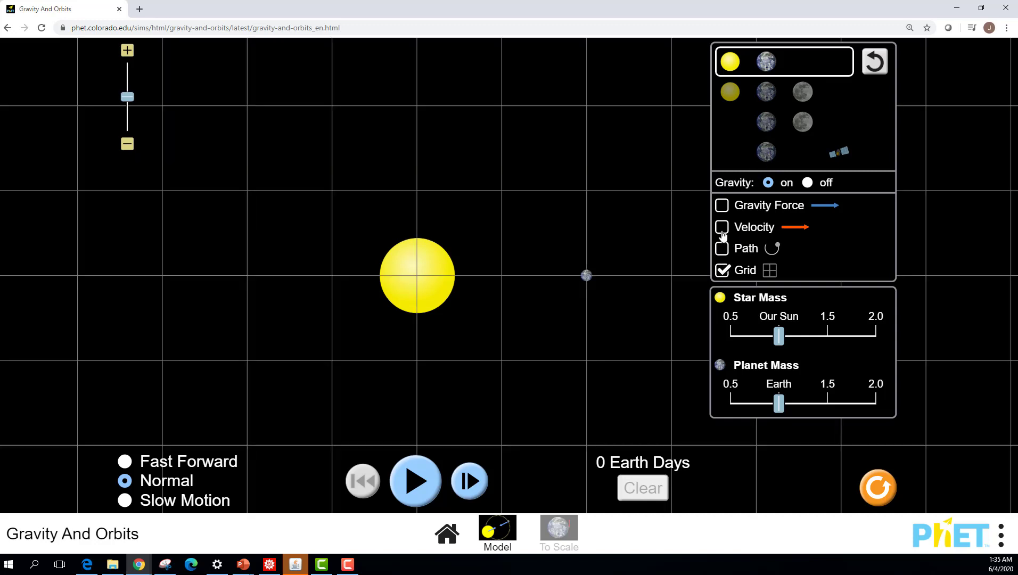
pyautogui.click(723, 229)
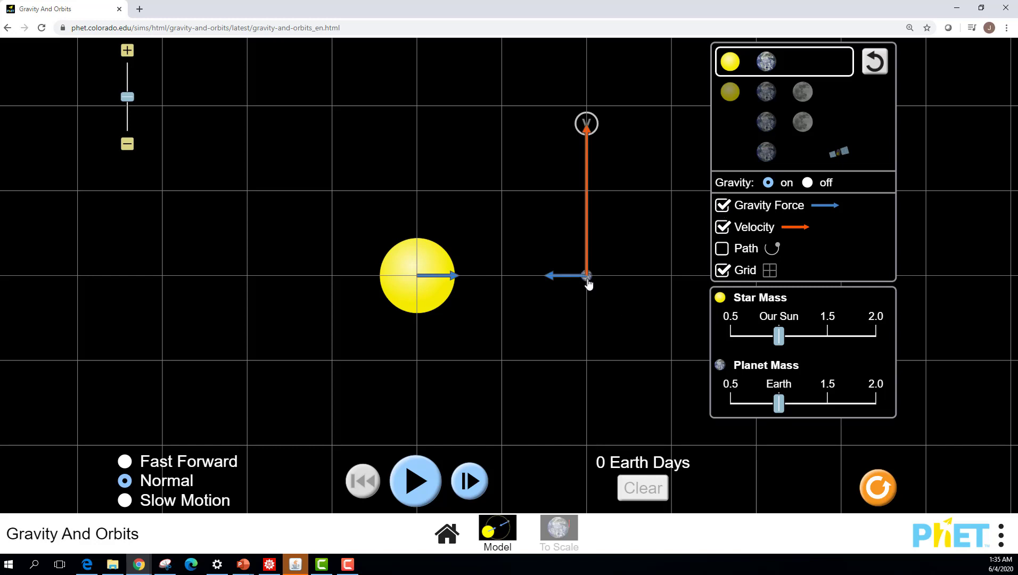
# Drag the planet slightly nearer the Sun and stretch its upward velocity arrow longer.
pyautogui.moveTo(589, 284)
pyautogui.mouseDown()
pyautogui.moveTo(521, 284)
pyautogui.moveTo(575, 282)
pyautogui.mouseUp()
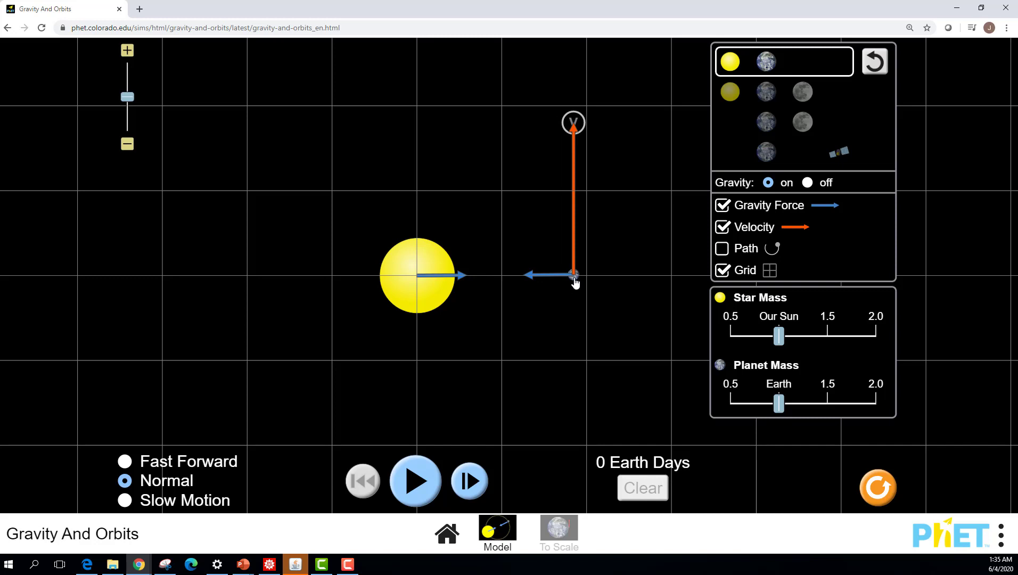
pyautogui.moveTo(575, 282); pyautogui.dragTo(512, 282)
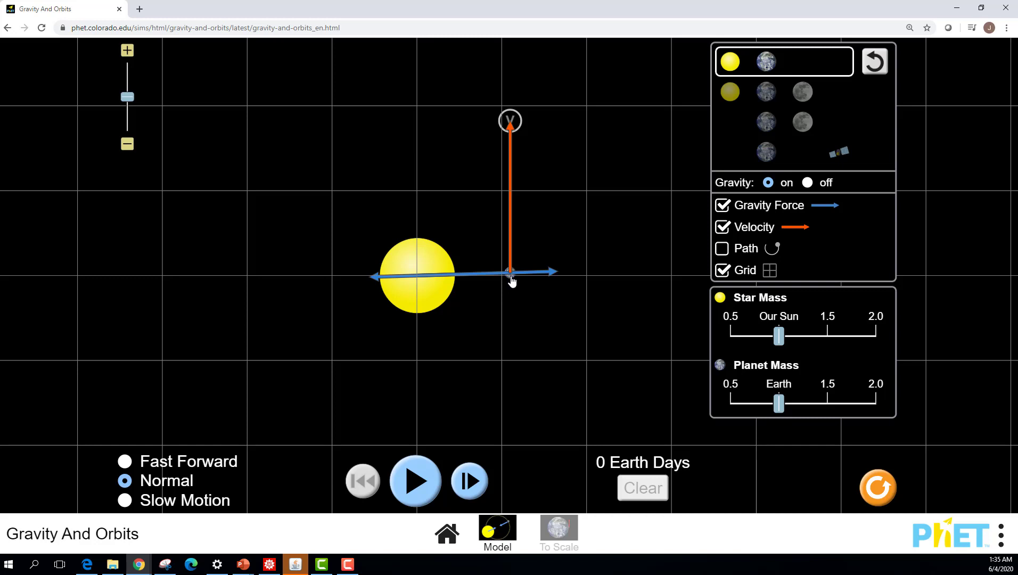
pyautogui.moveTo(512, 283); pyautogui.dragTo(566, 282)
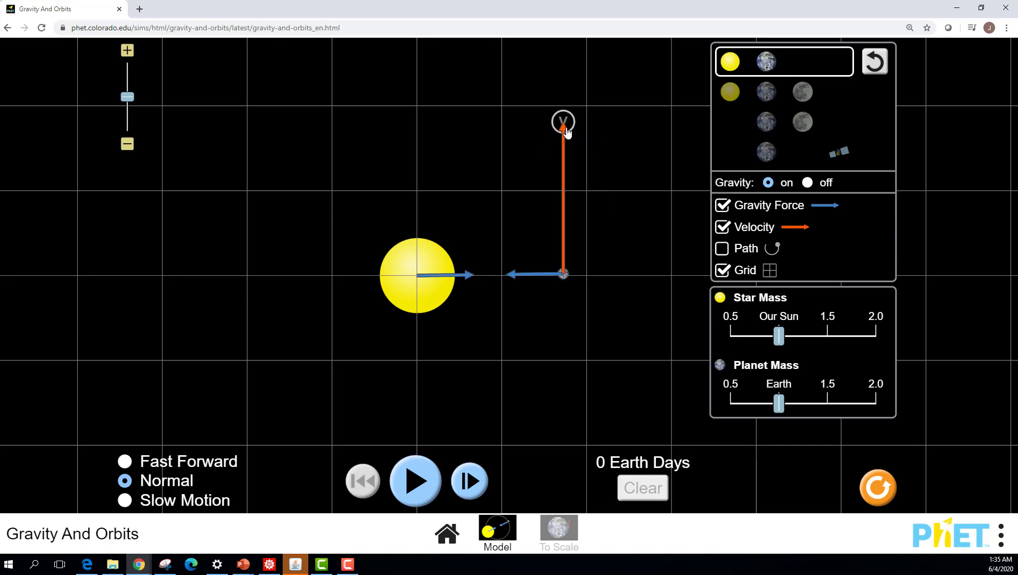
pyautogui.moveTo(563, 196); pyautogui.dragTo(563, 248)
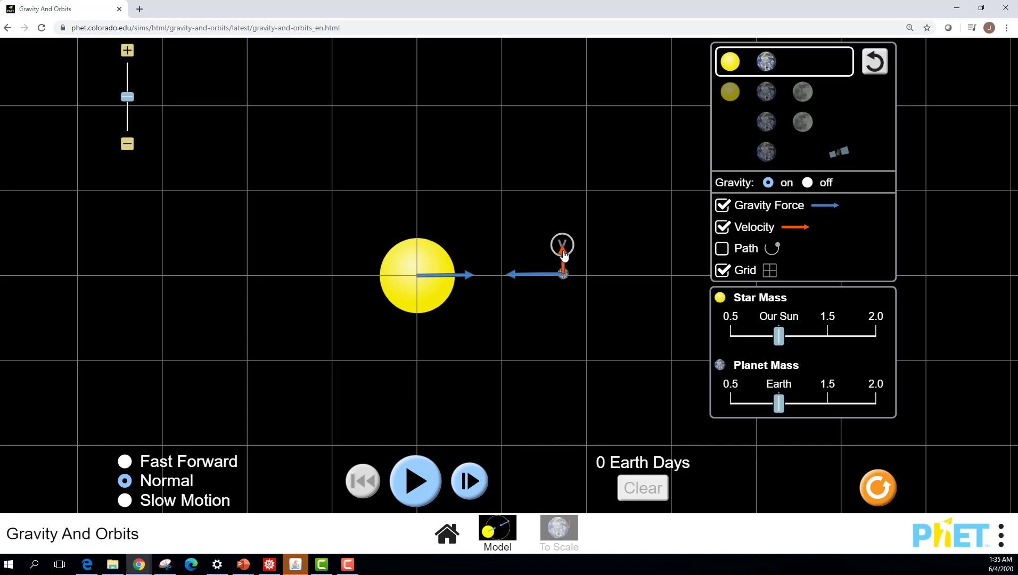
pyautogui.moveTo(565, 252); pyautogui.dragTo(567, 126)
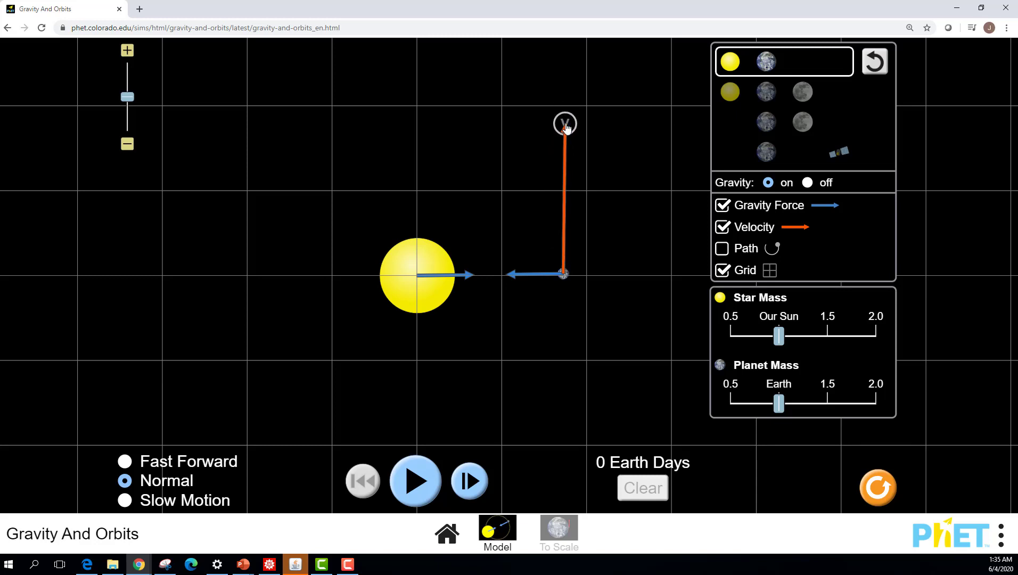
# Zoom out four steps, play the simulation, and trace the planet's path around the Sun.
pyautogui.click(127, 145)
pyautogui.click(128, 145)
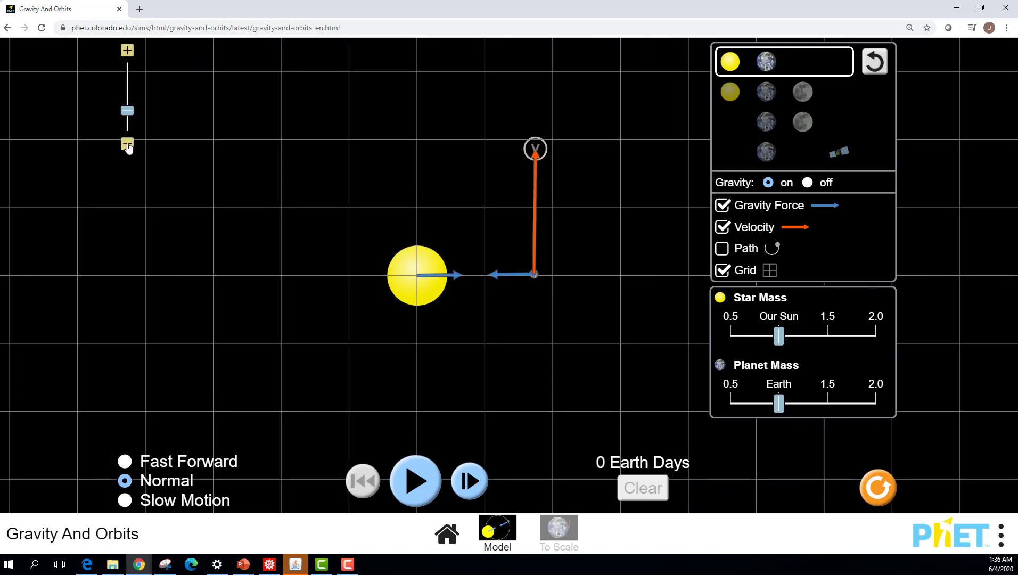
pyautogui.click(127, 144)
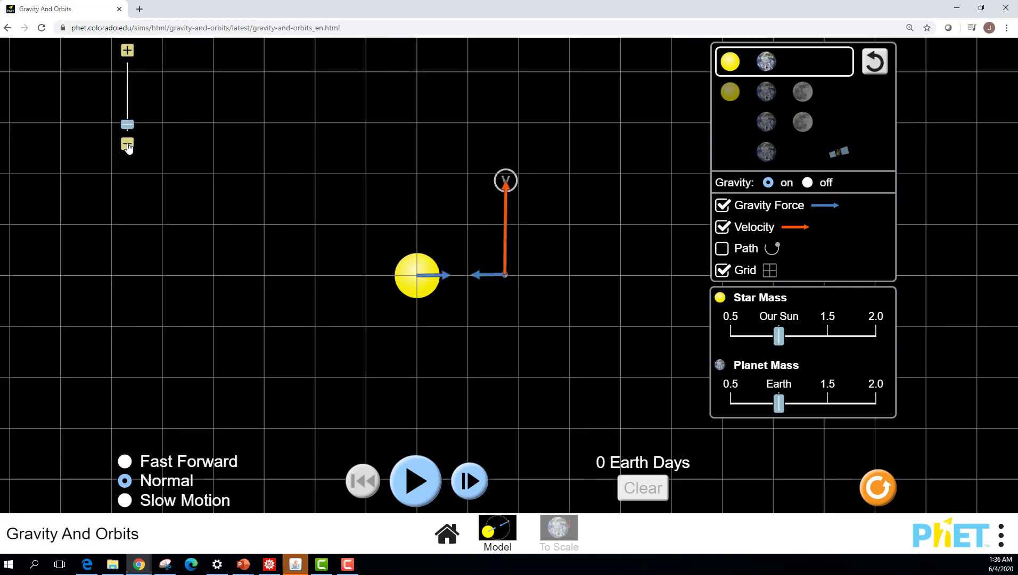
pyautogui.click(128, 144)
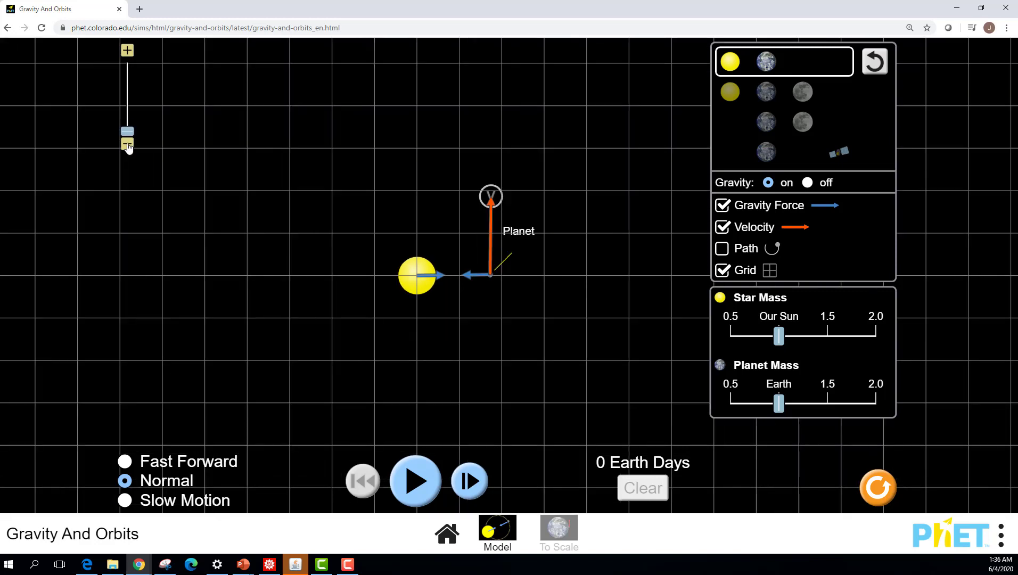
pyautogui.click(414, 488)
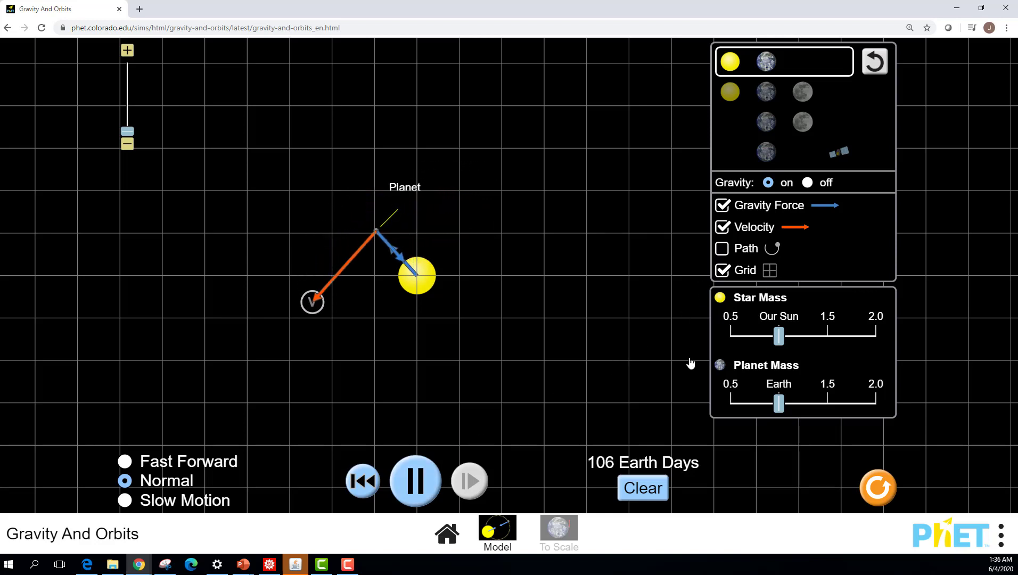
pyautogui.click(722, 248)
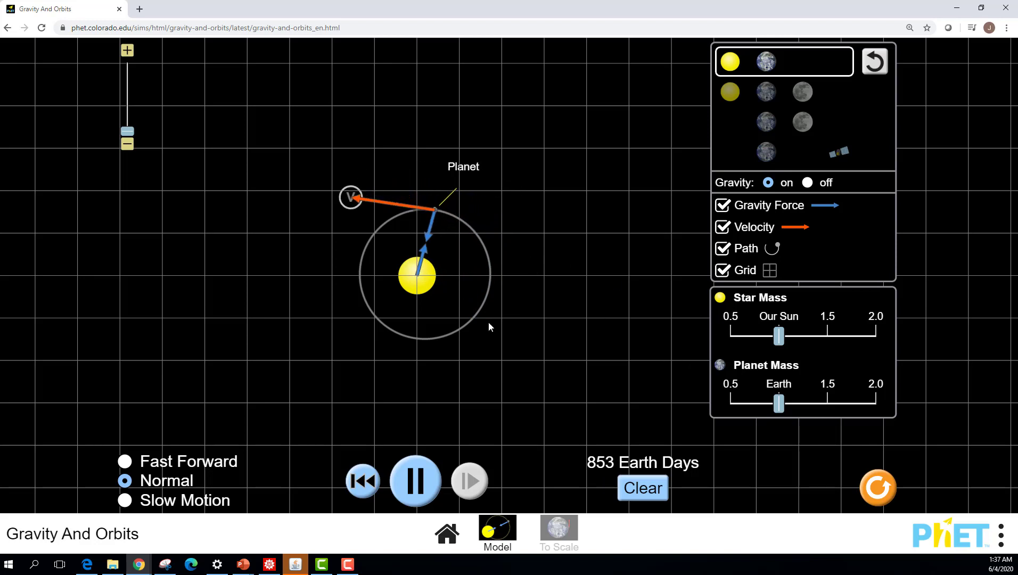
# Pause, Reset All, show the grid, and drag the planet to a new starting position.
pyautogui.click(416, 480)
pyautogui.click(878, 488)
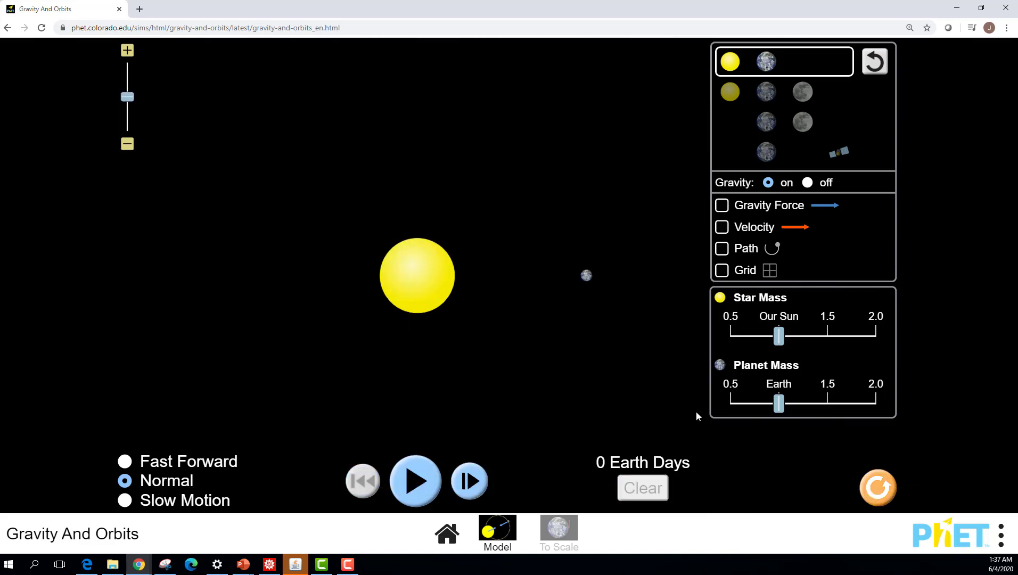
pyautogui.moveTo(614, 288); pyautogui.dragTo(639, 285)
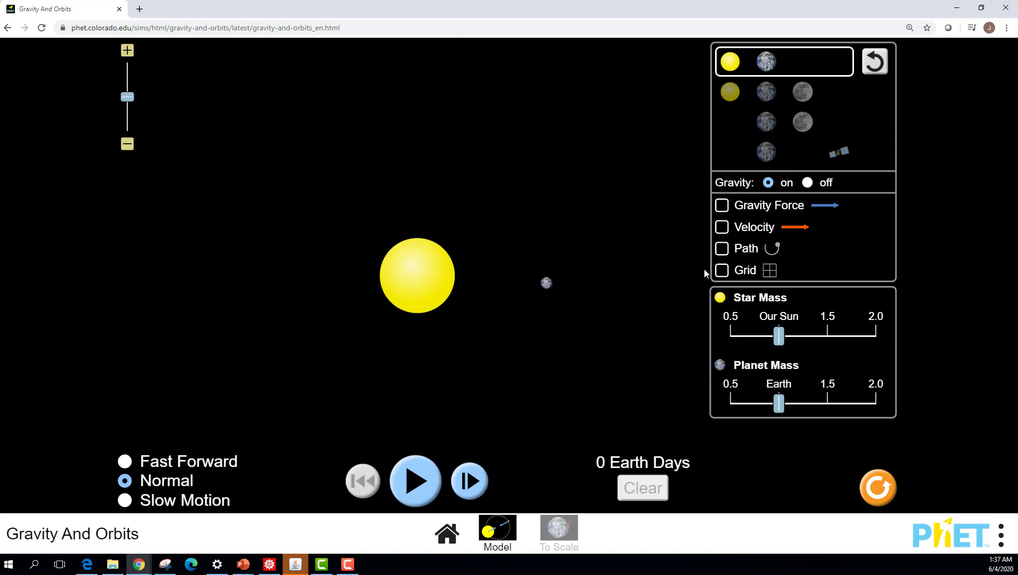
pyautogui.click(721, 272)
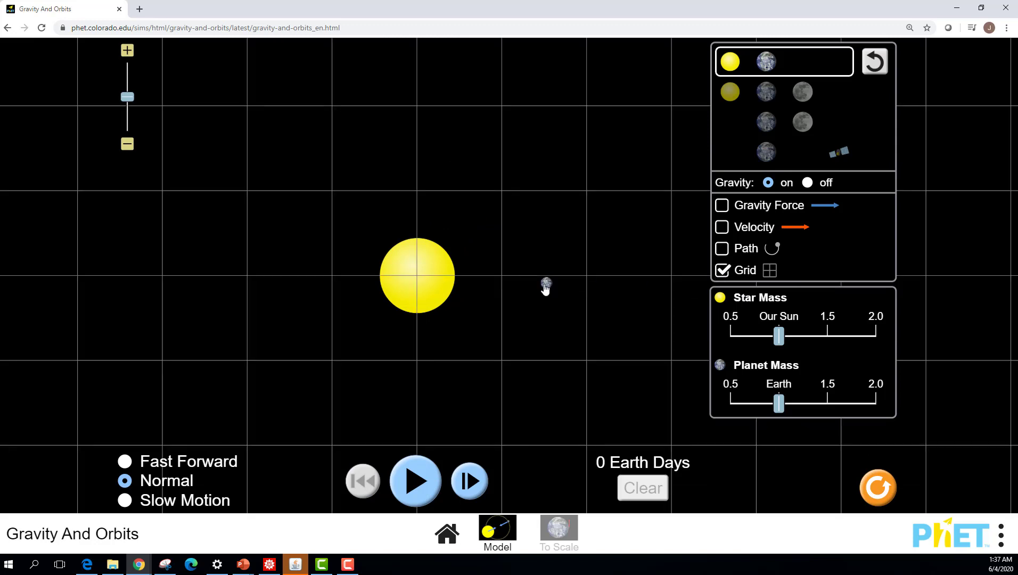
pyautogui.moveTo(546, 288); pyautogui.dragTo(580, 285)
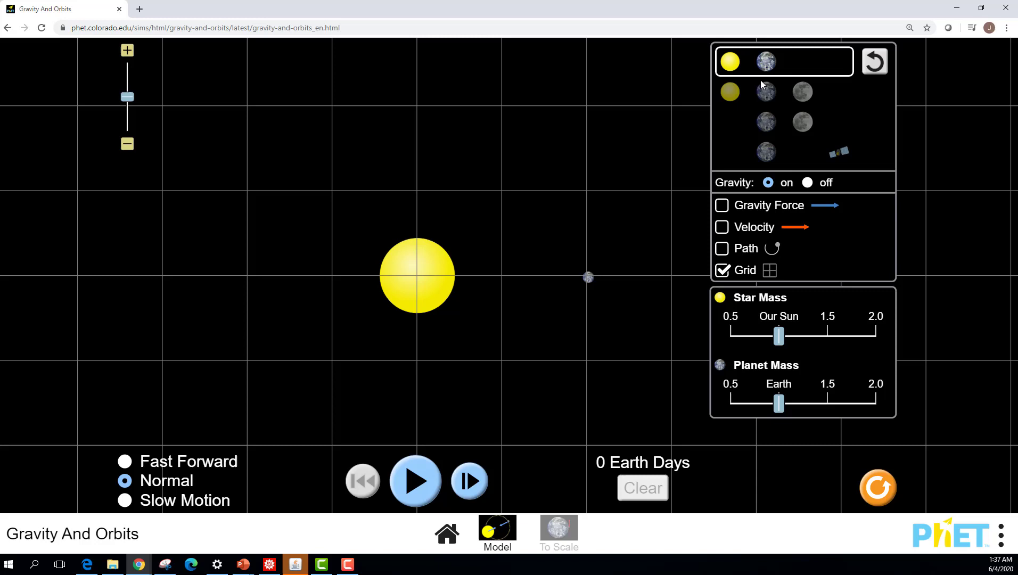